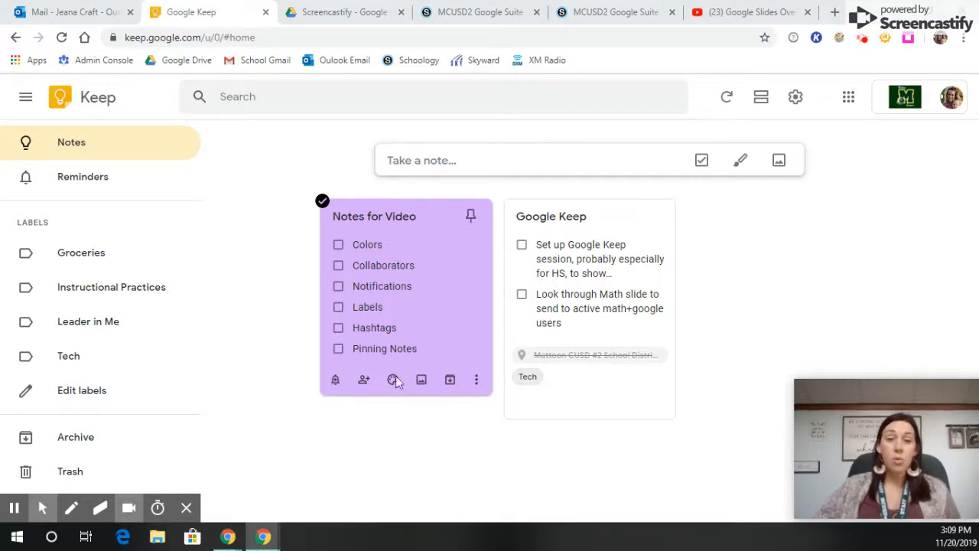
- Try teal, tan and yellow as the background color of the Notes for Video note, ending on purple
{"action": "mouse_move", "coordinate": [393, 380]}
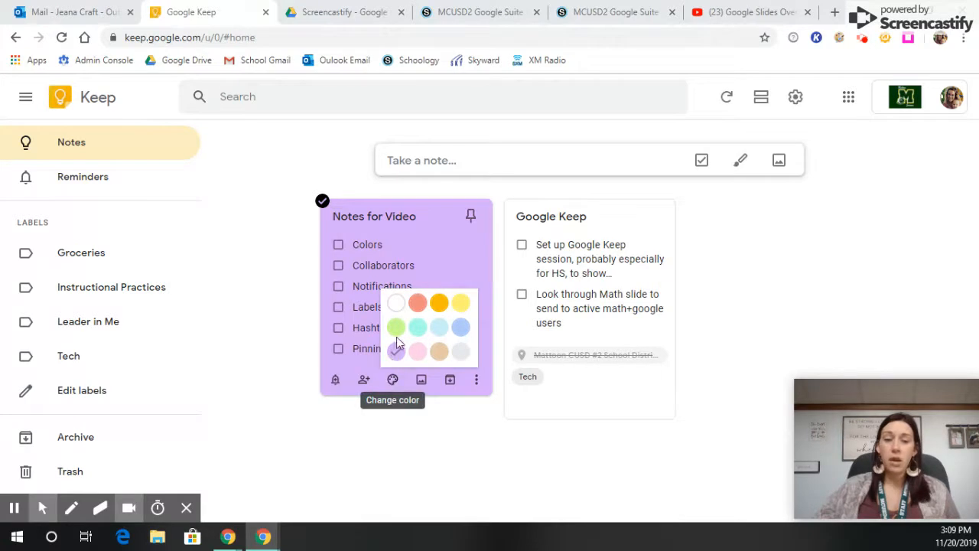
{"action": "left_click", "coordinate": [423, 335]}
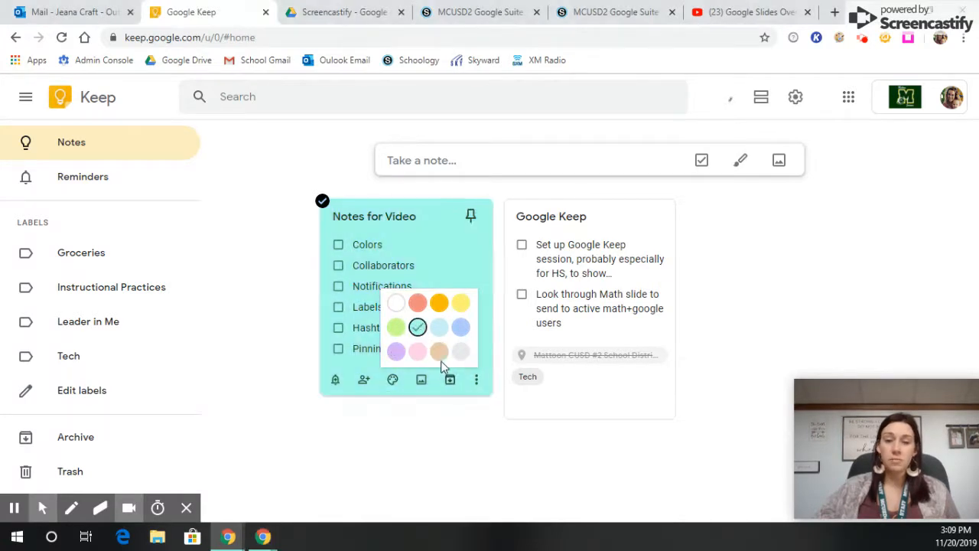
{"action": "left_click", "coordinate": [439, 352]}
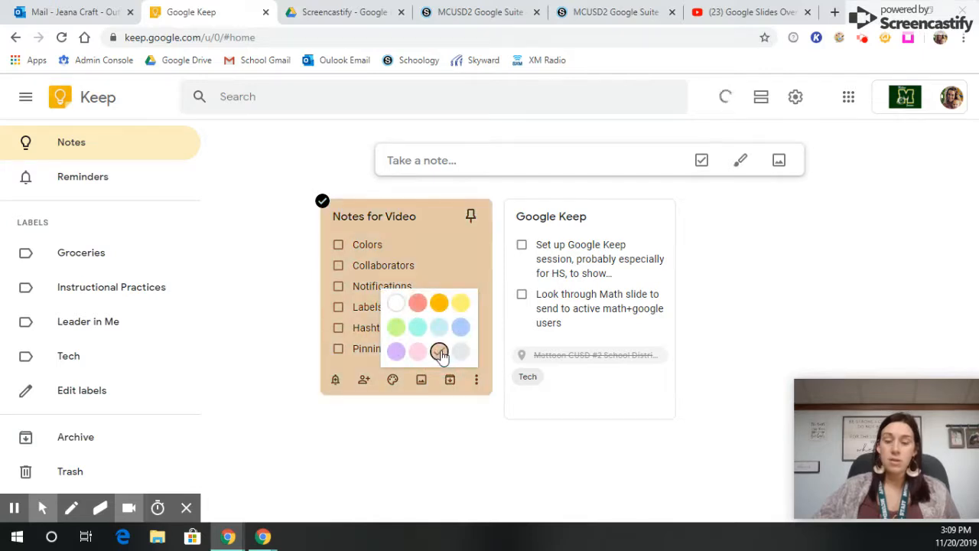
{"action": "left_click", "coordinate": [462, 304]}
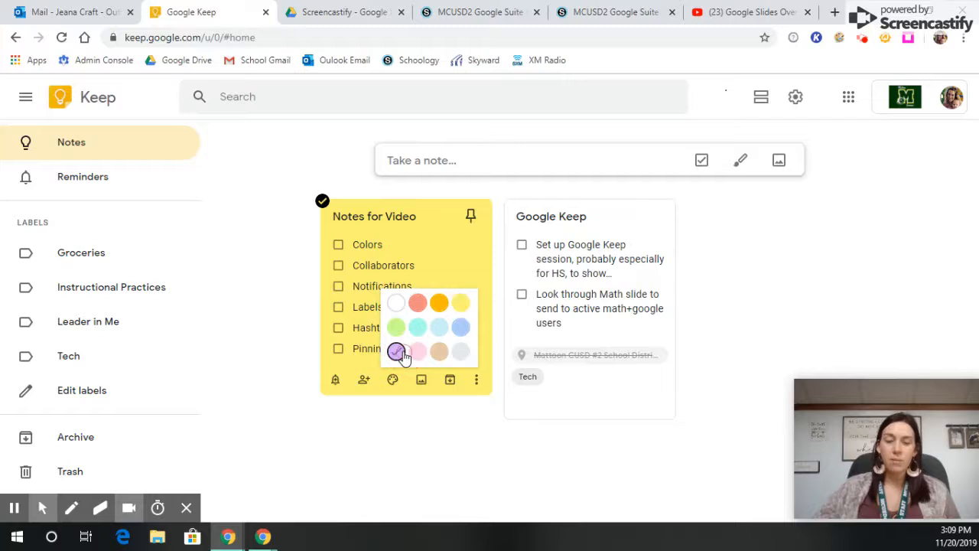
{"action": "left_click", "coordinate": [399, 353]}
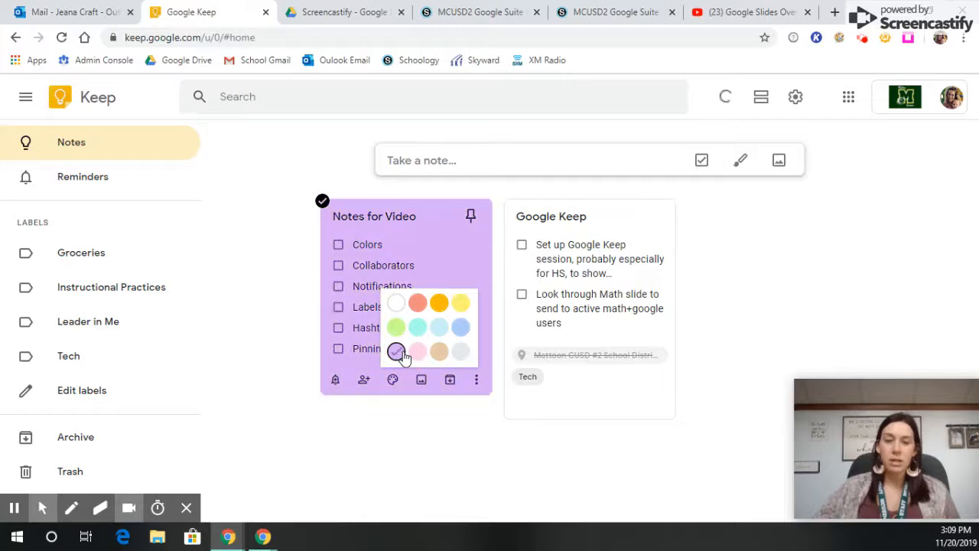
- Check off the Colors item in the Notes for Video note and close the note
{"action": "left_click", "coordinate": [366, 247]}
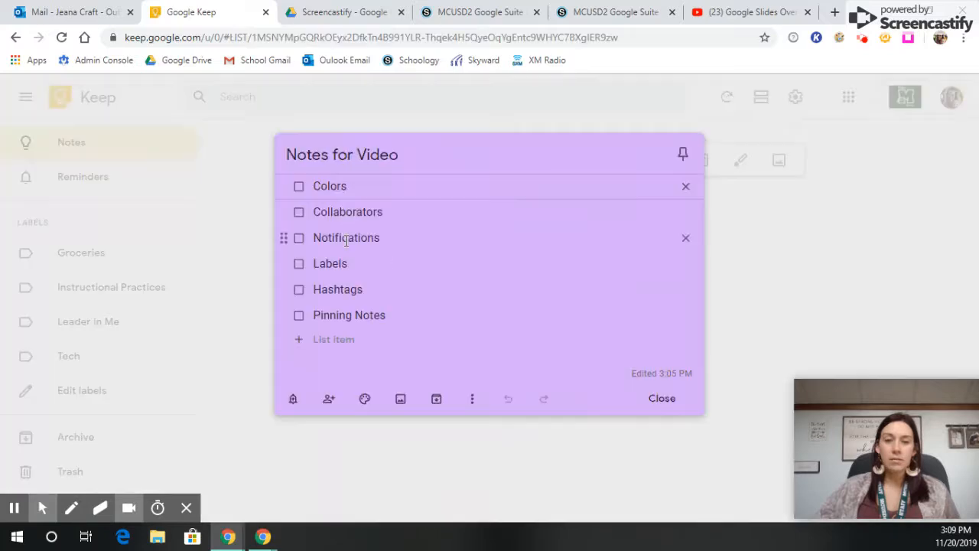
{"action": "left_click", "coordinate": [299, 186]}
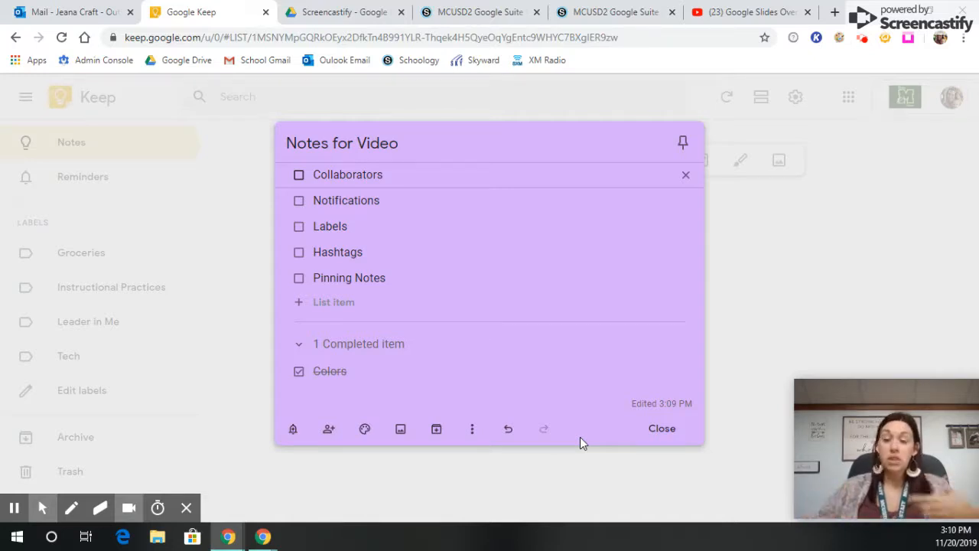
{"action": "left_click", "coordinate": [662, 429]}
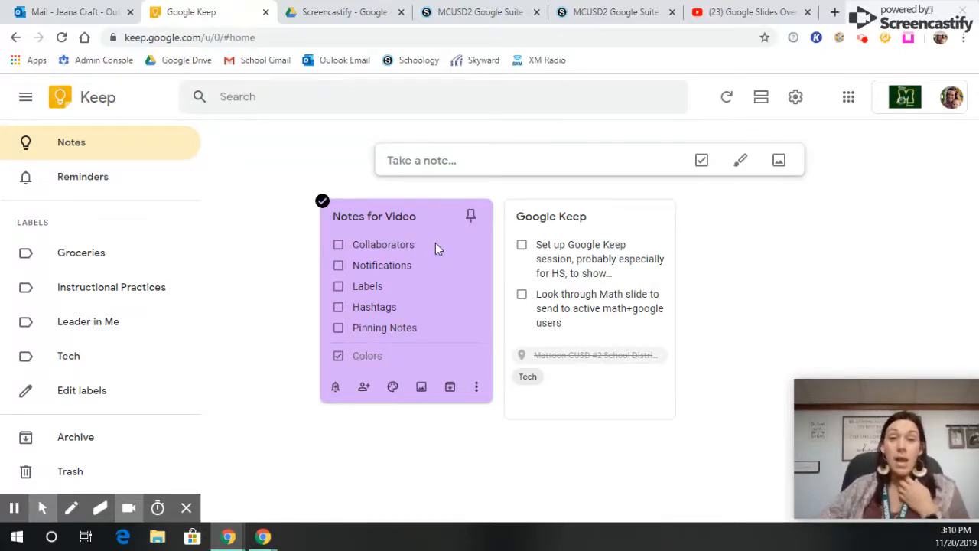
- Add a colleague as collaborator on the Notes for Video note and delete the Collaborators item from its list
{"action": "left_click", "coordinate": [364, 391]}
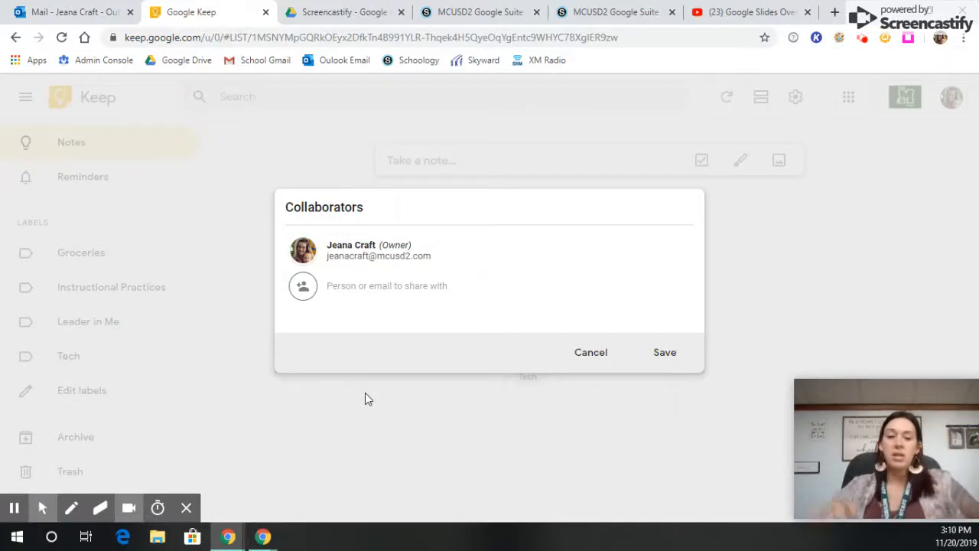
{"action": "type", "text": "amanda"}
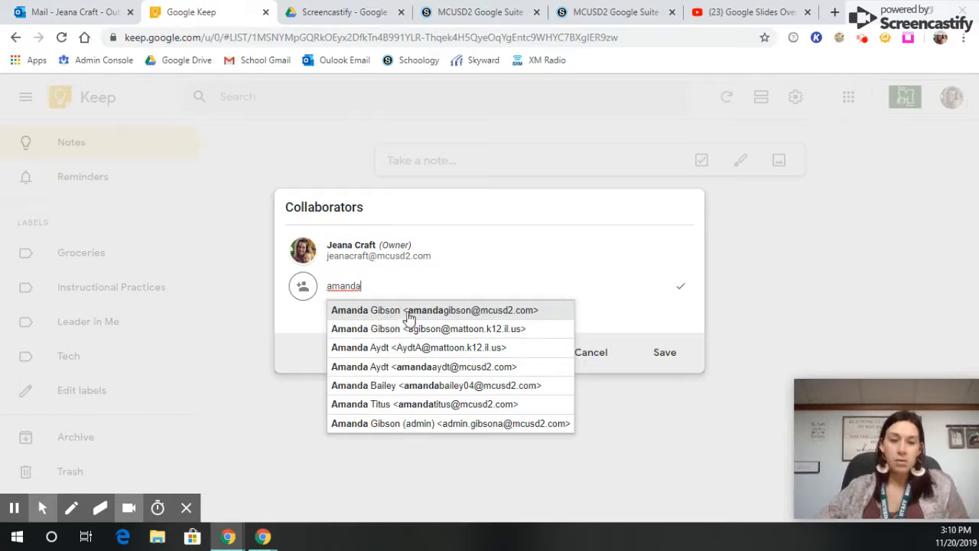
{"action": "left_click", "coordinate": [406, 313]}
{"action": "left_click", "coordinate": [669, 361]}
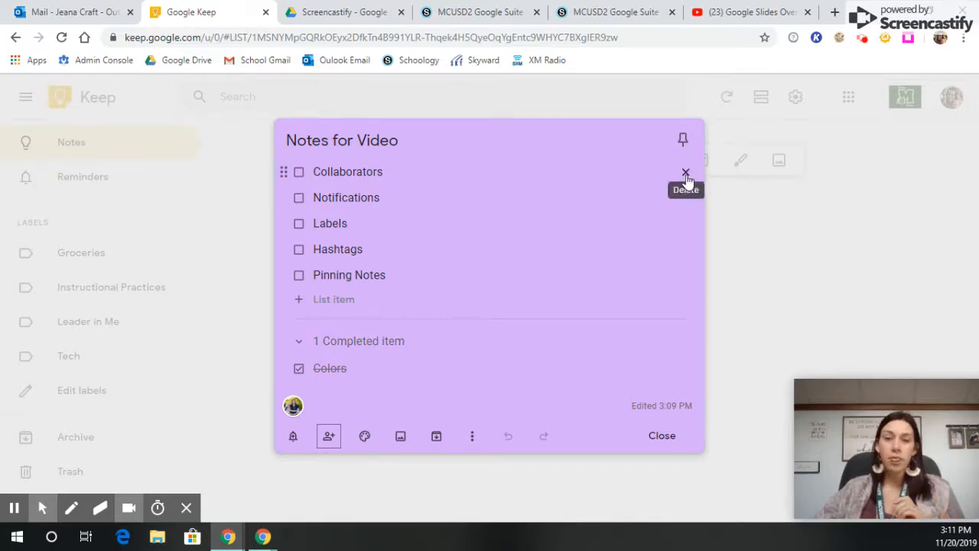
{"action": "left_click", "coordinate": [686, 173]}
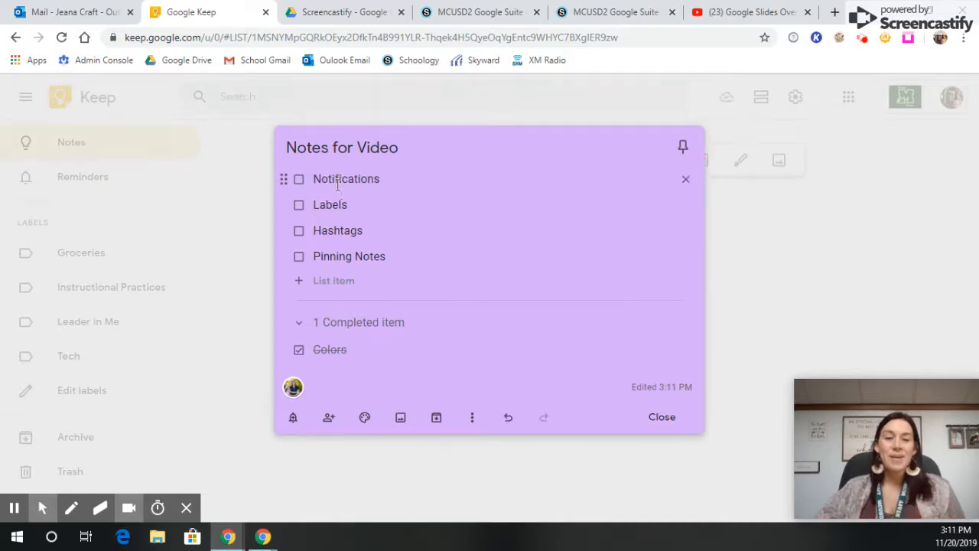
- Enter a custom reminder for Nov 21, 2019 at 5:00 AM and return to the reminder choices without saving it
{"action": "left_click", "coordinate": [293, 422]}
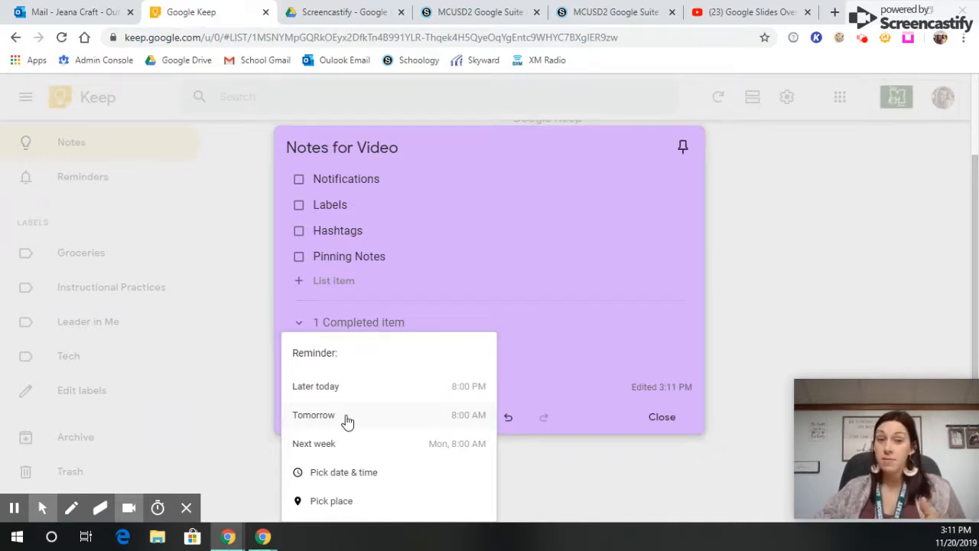
{"action": "left_click", "coordinate": [339, 473]}
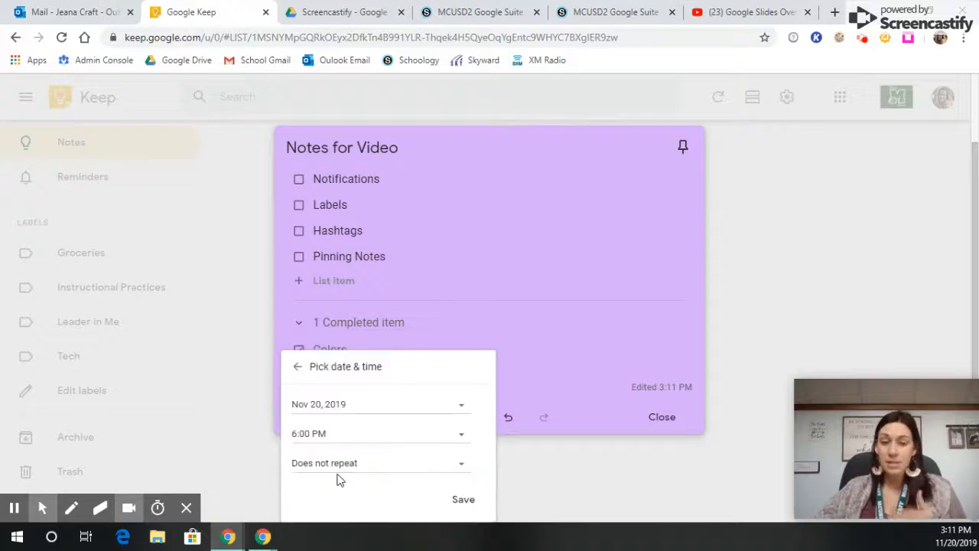
{"action": "left_click", "coordinate": [320, 434]}
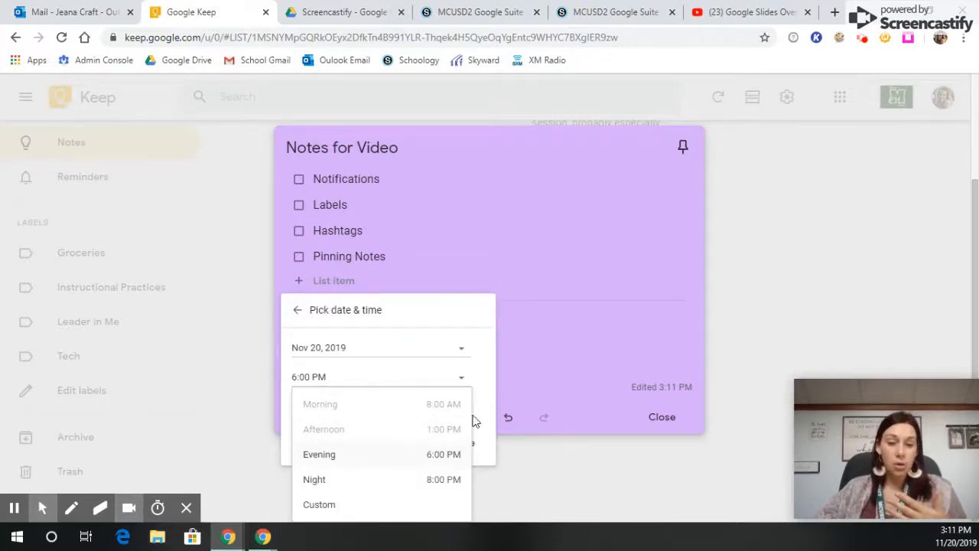
{"action": "left_click", "coordinate": [334, 508]}
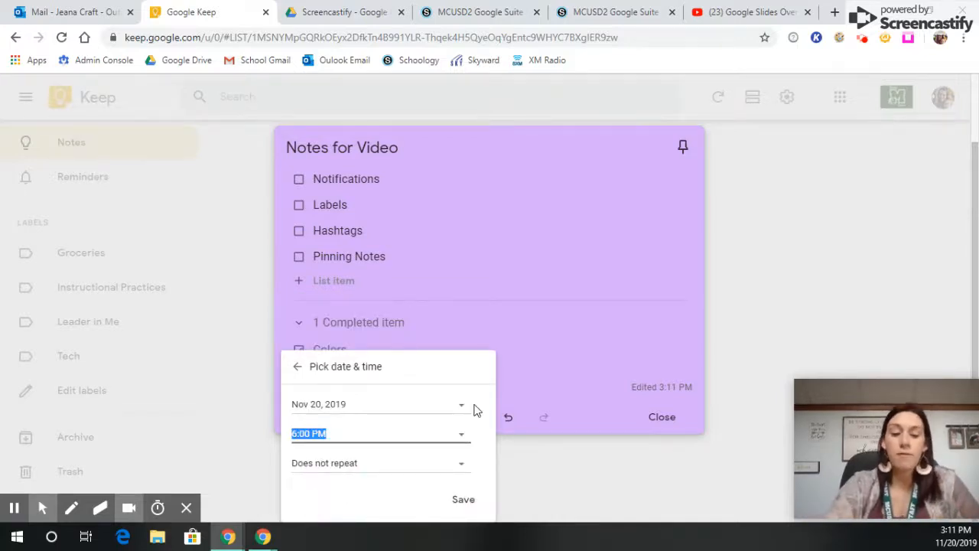
{"action": "type", "text": "5"}
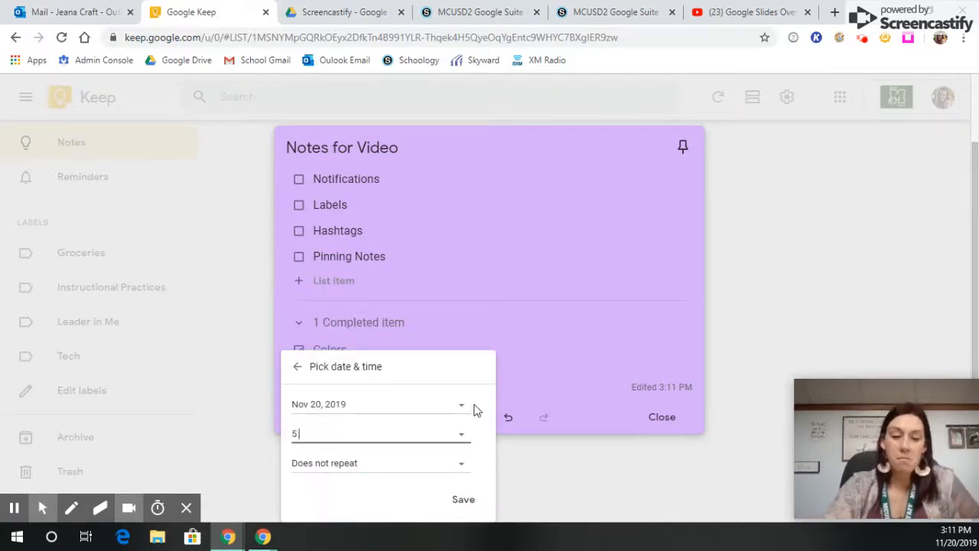
{"action": "type", "text": ":00AM"}
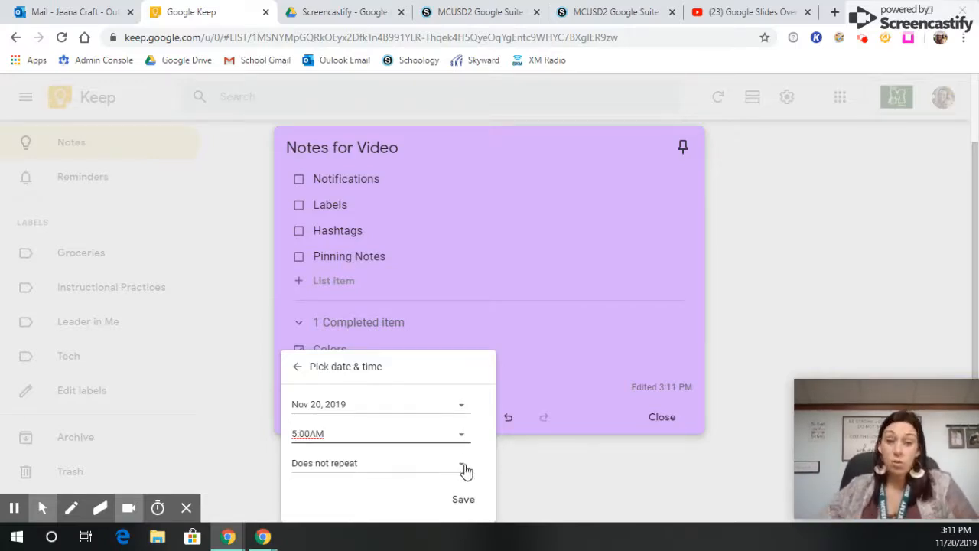
{"action": "left_click", "coordinate": [430, 471]}
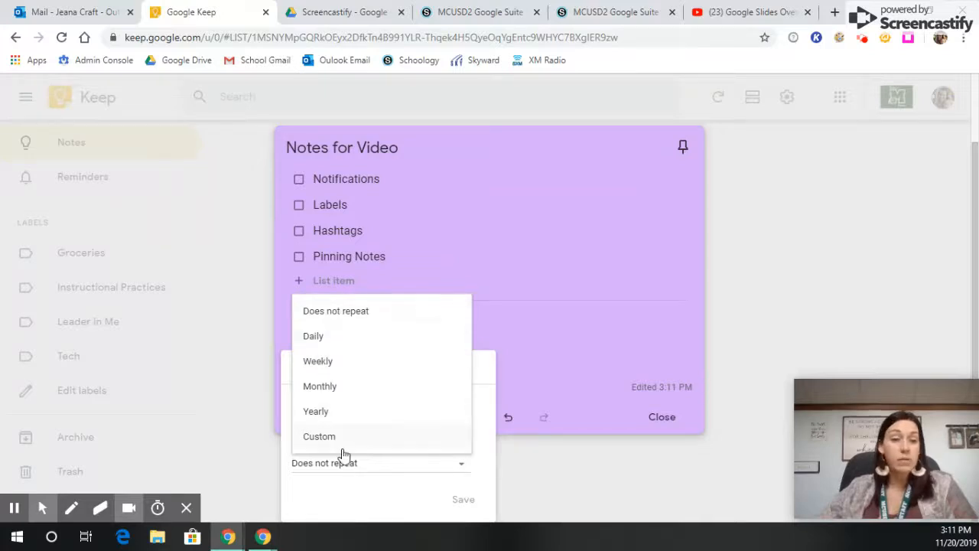
{"action": "left_click", "coordinate": [361, 505]}
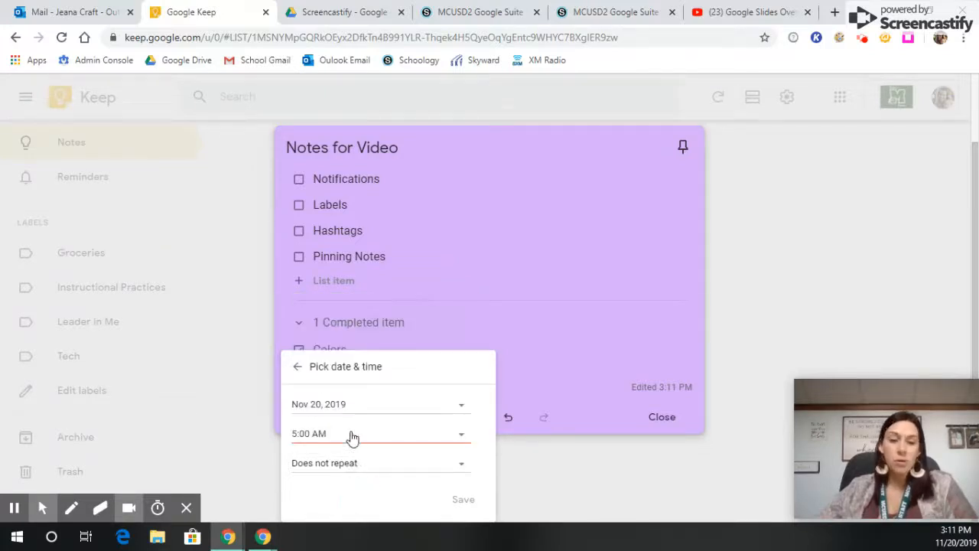
{"action": "left_click", "coordinate": [335, 405]}
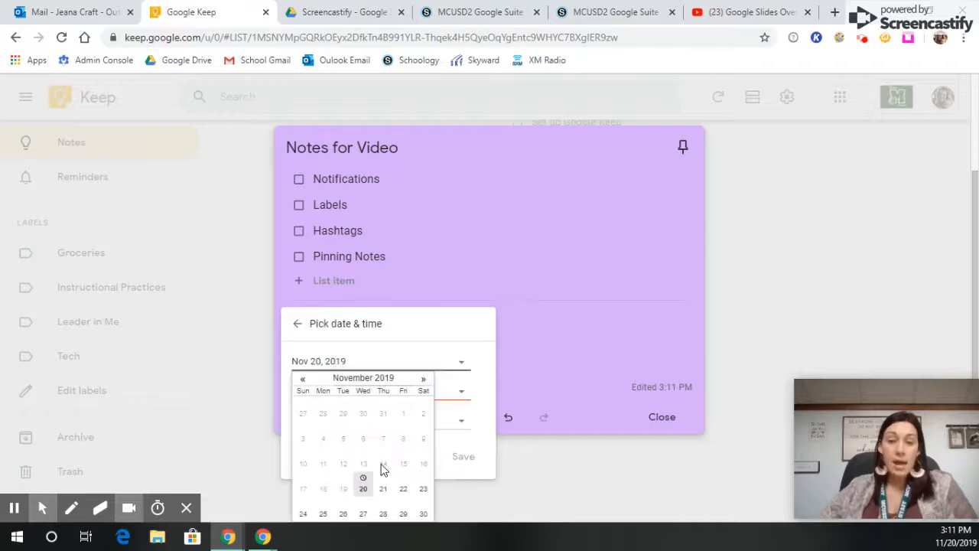
{"action": "left_click", "coordinate": [383, 490]}
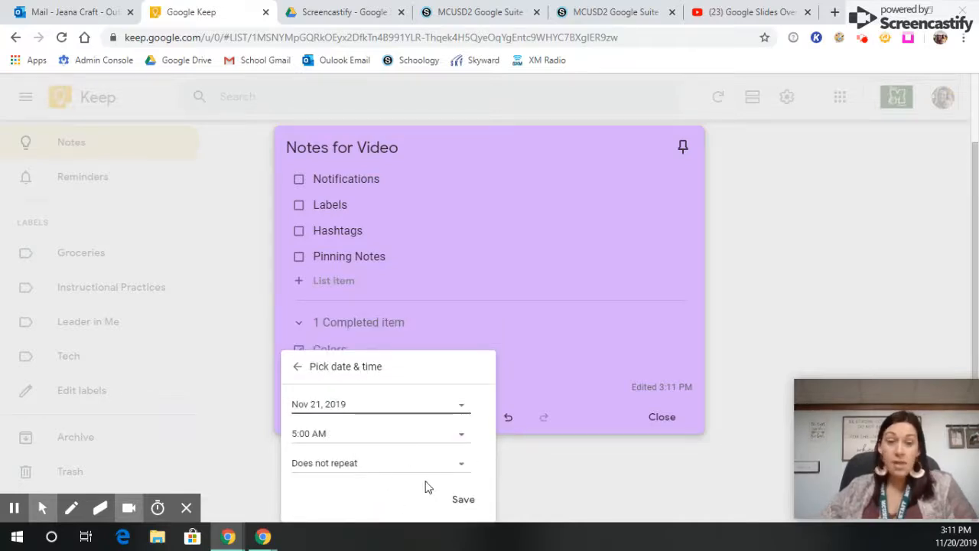
{"action": "left_click", "coordinate": [299, 369]}
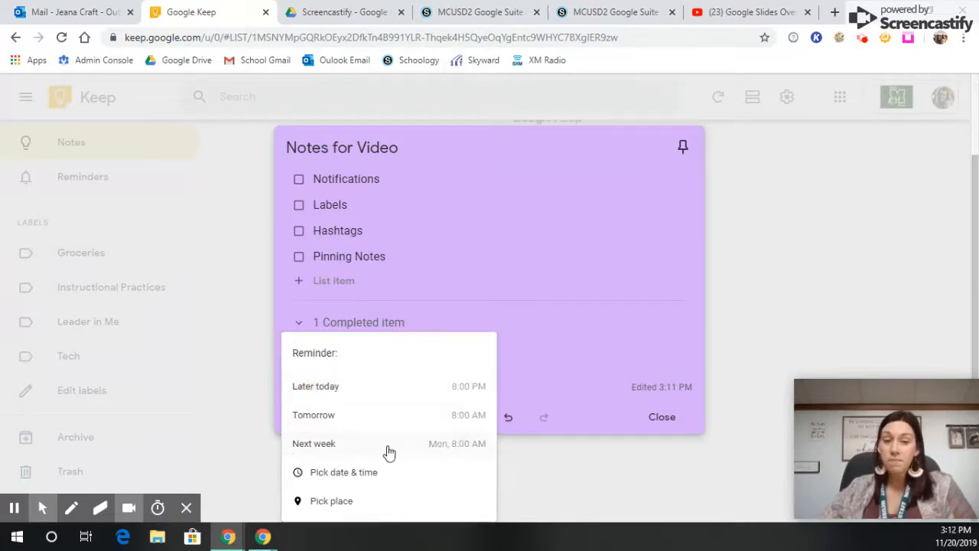
- Save a place reminder for Mattoon Middle School on the note, delete the Notifications item and close the note
{"action": "left_click", "coordinate": [349, 506]}
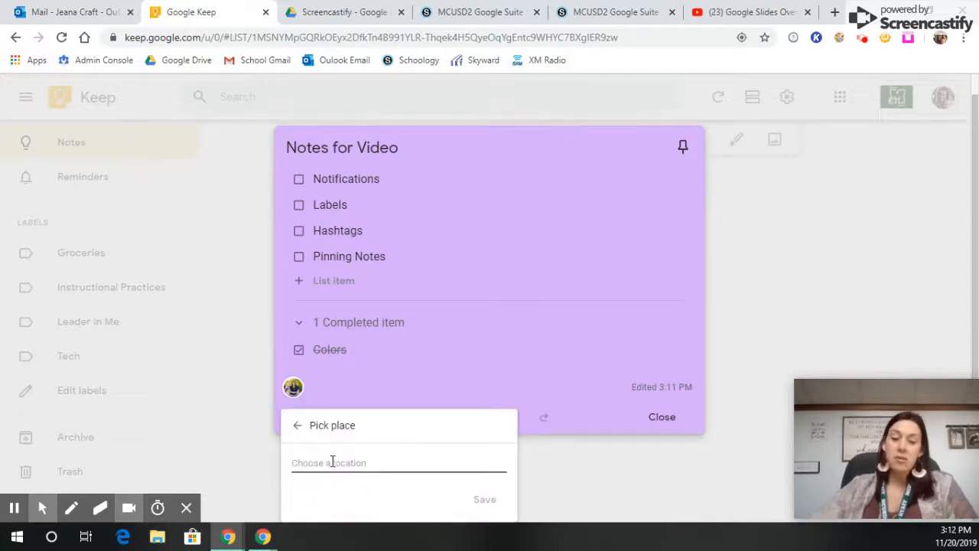
{"action": "type", "text": "matt"}
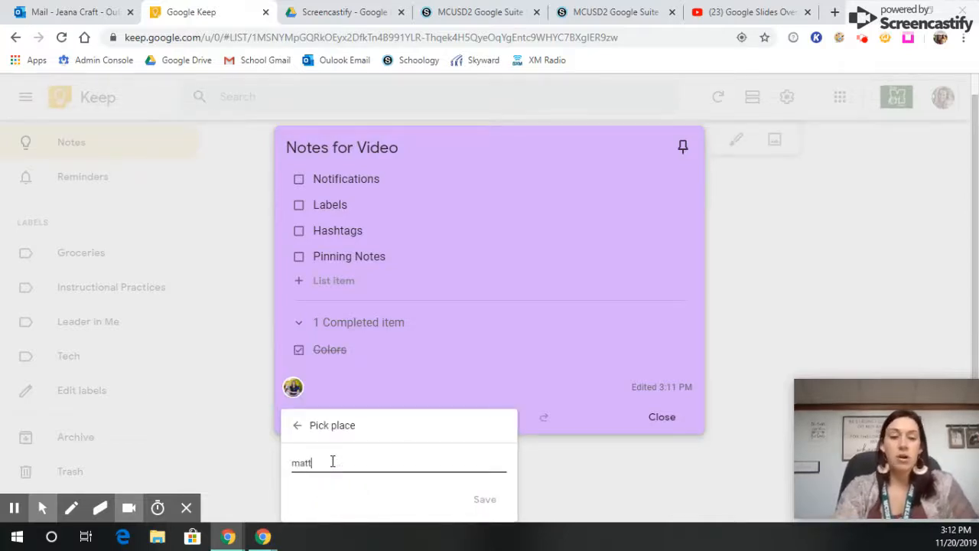
{"action": "type", "text": "oon middle school"}
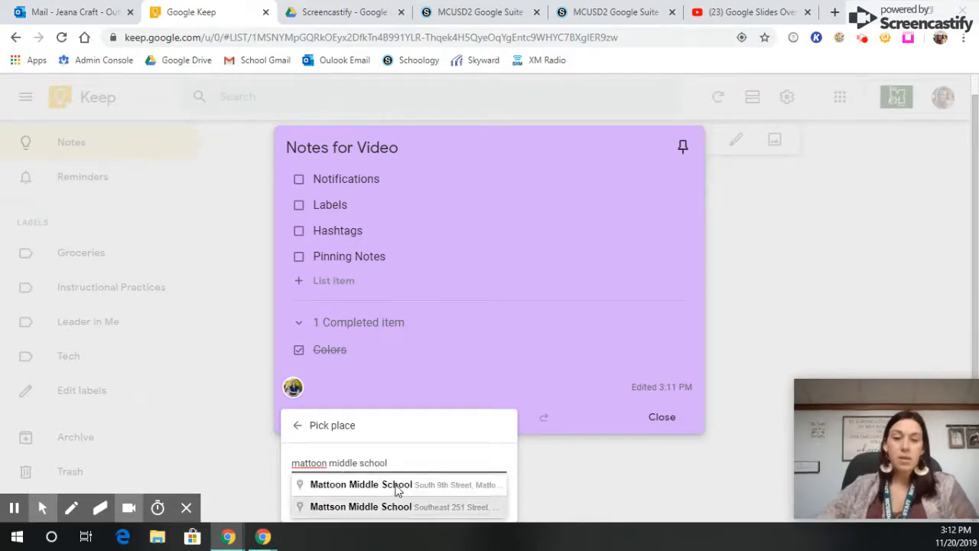
{"action": "left_click", "coordinate": [442, 488]}
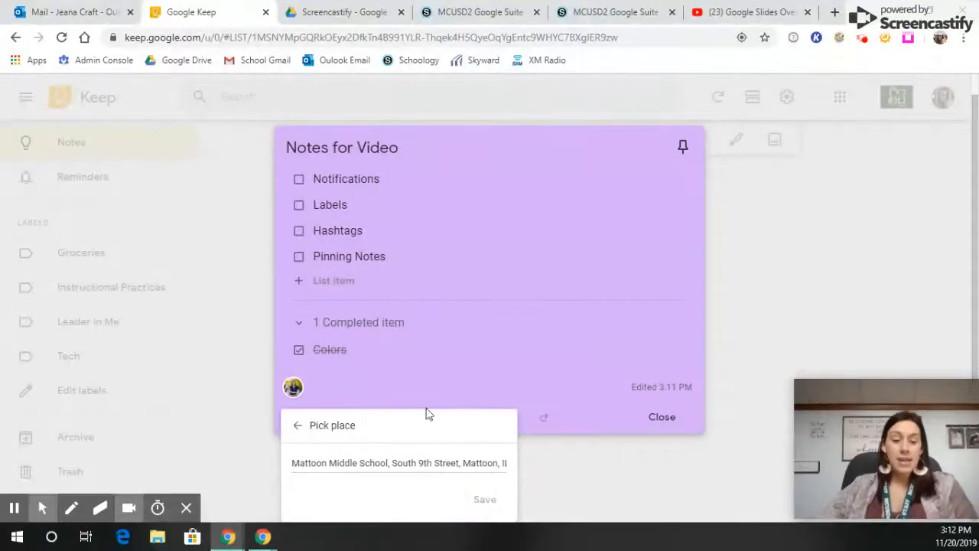
{"action": "left_click", "coordinate": [487, 502]}
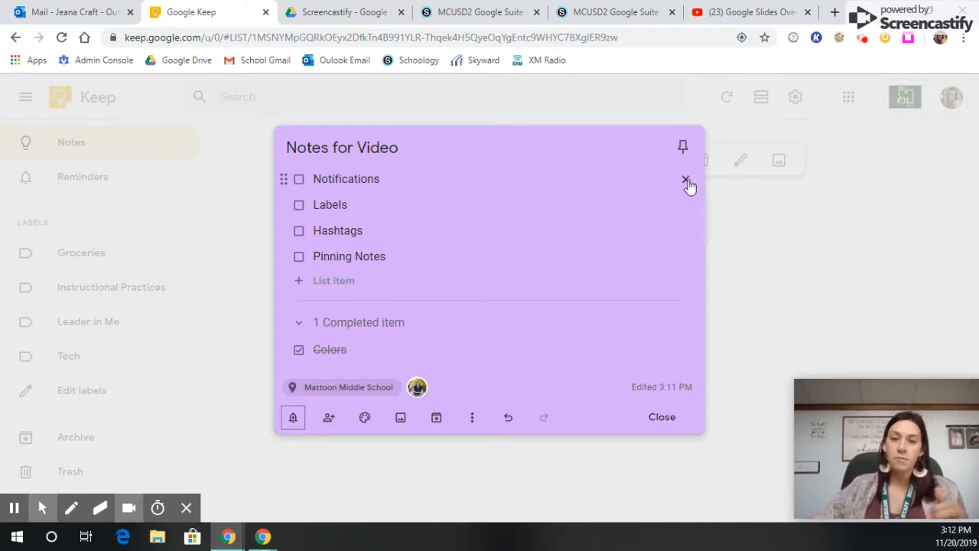
{"action": "left_click", "coordinate": [686, 180]}
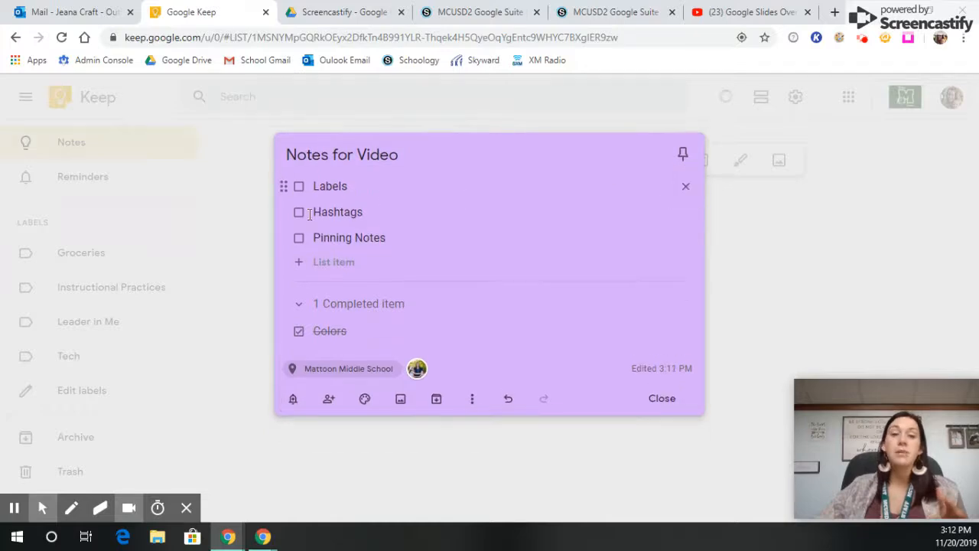
{"action": "left_click", "coordinate": [662, 399]}
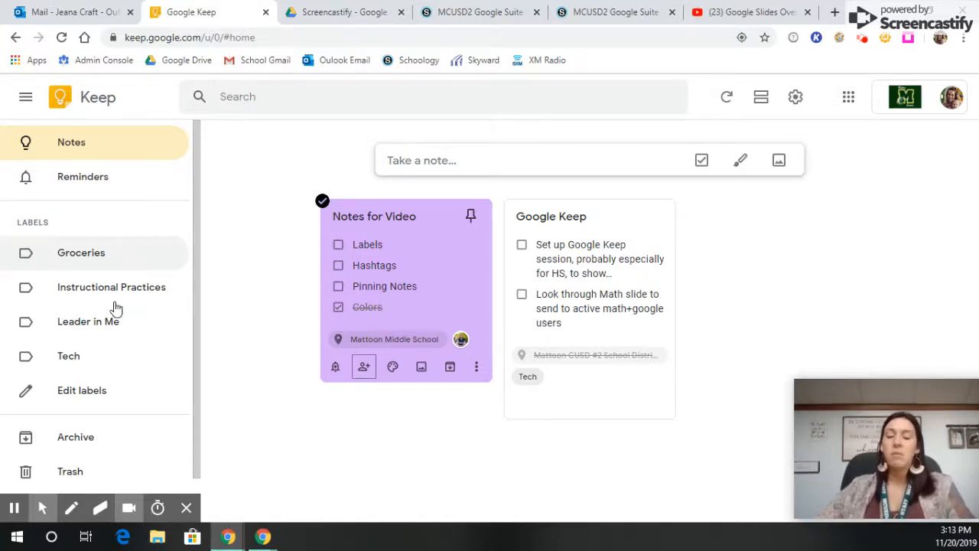
- Create a label named MHS and delete it again from the label list
{"action": "left_click", "coordinate": [92, 396]}
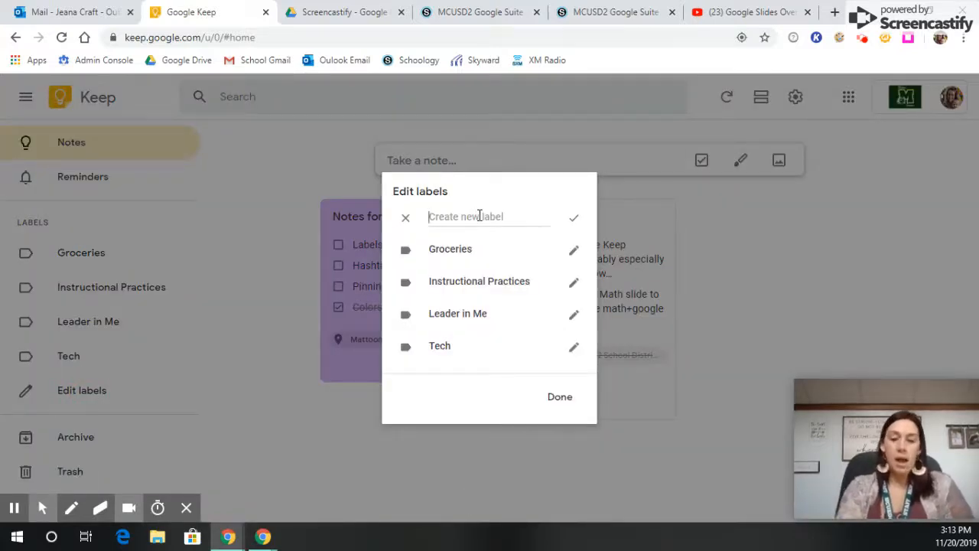
{"action": "type", "text": "MHS"}
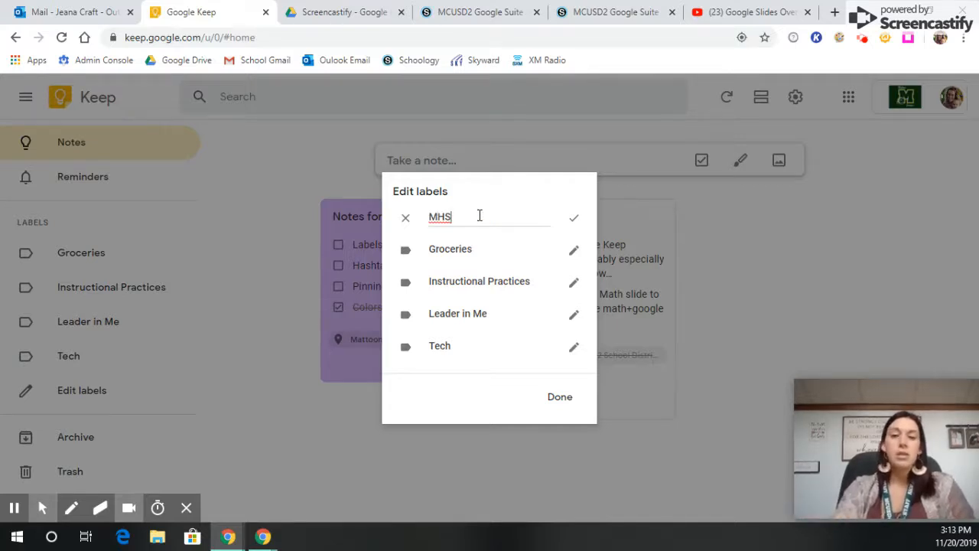
{"action": "key", "text": "Return"}
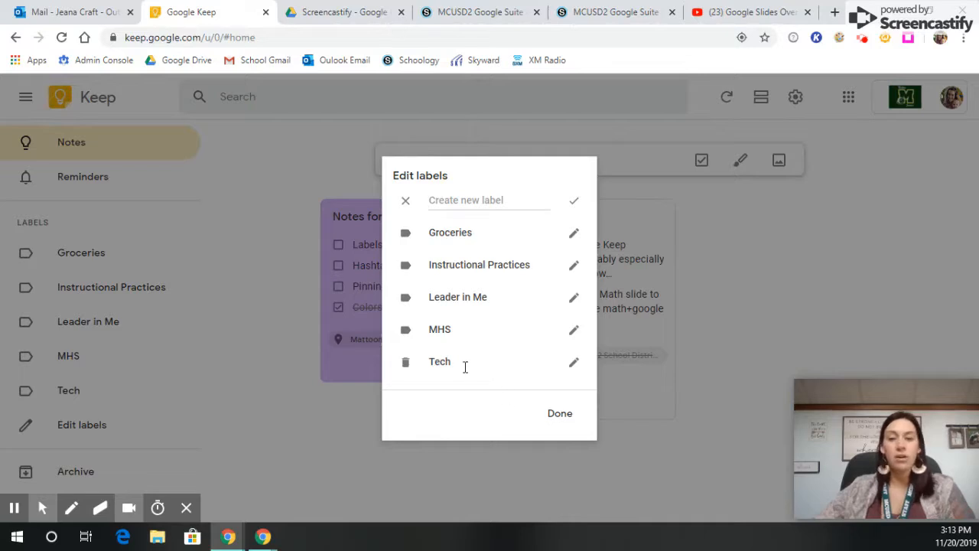
{"action": "left_click", "coordinate": [406, 330]}
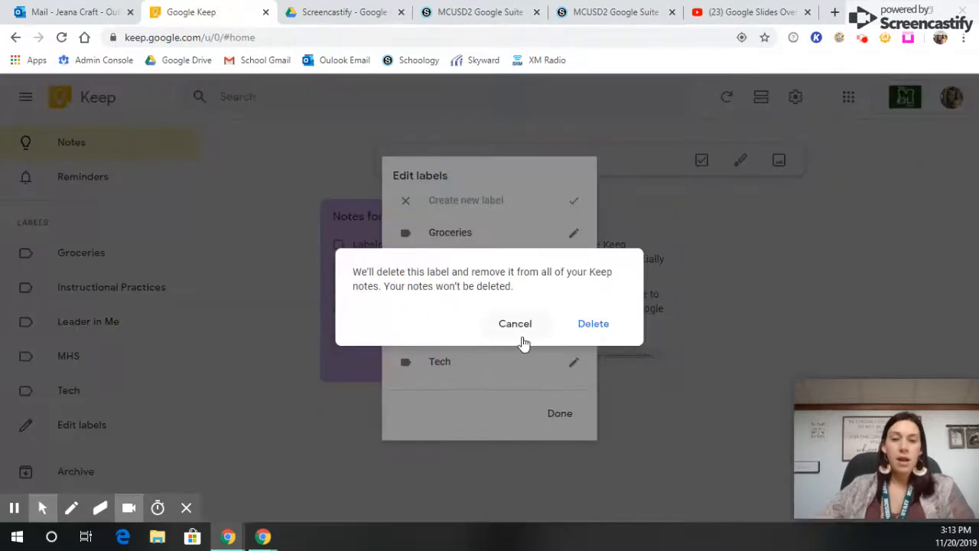
{"action": "left_click", "coordinate": [604, 325]}
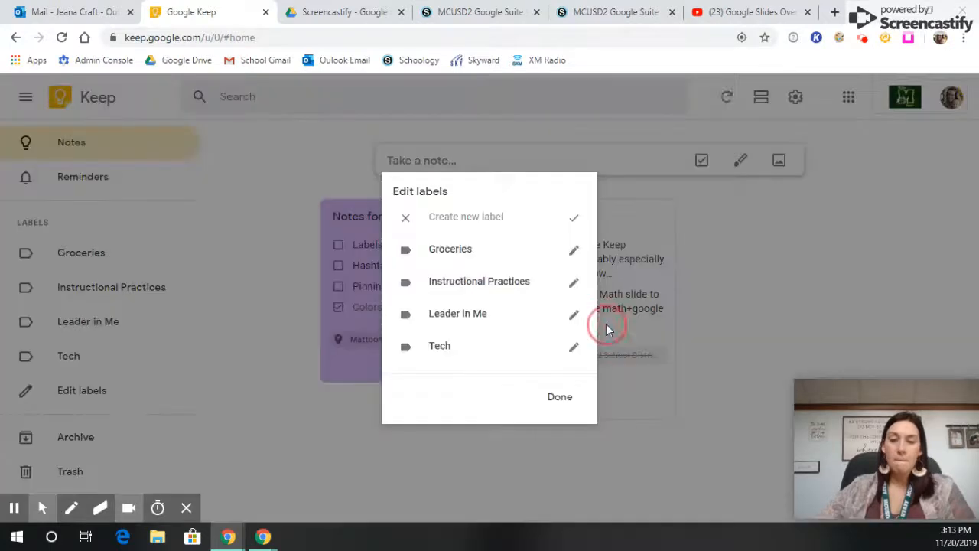
- Finish label editing, apply the Tech and Instructional Practices labels to the Notes for Video note and close it
{"action": "left_click", "coordinate": [561, 400]}
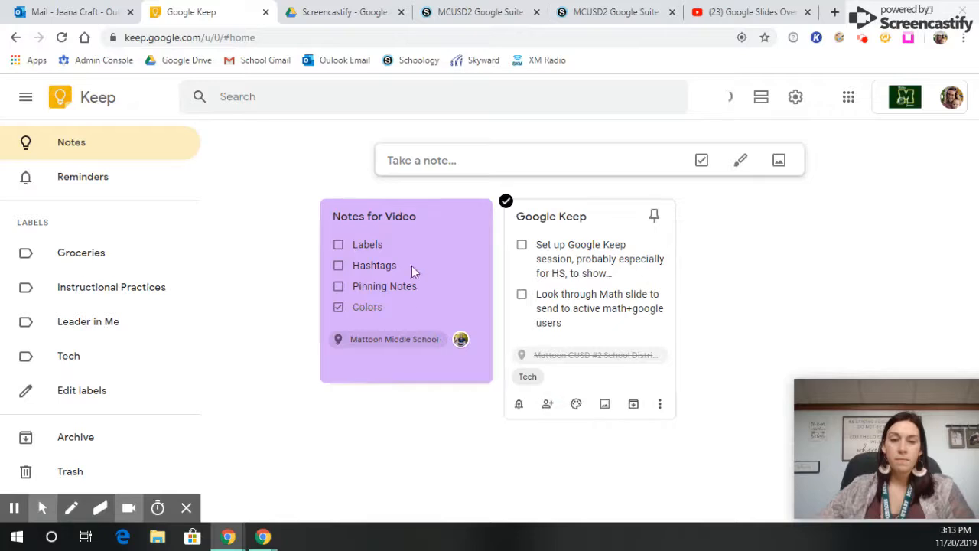
{"action": "left_click", "coordinate": [386, 244]}
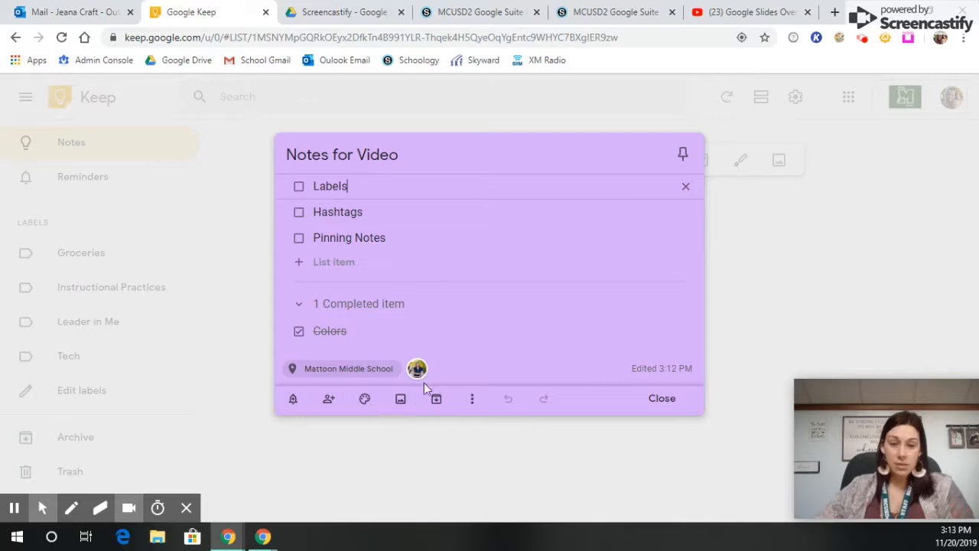
{"action": "left_click", "coordinate": [470, 405]}
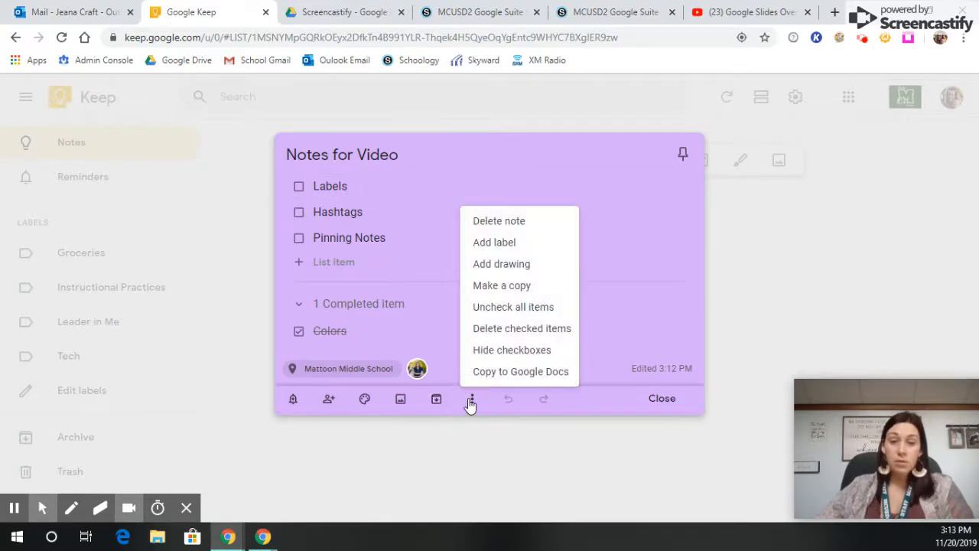
{"action": "left_click", "coordinate": [504, 243]}
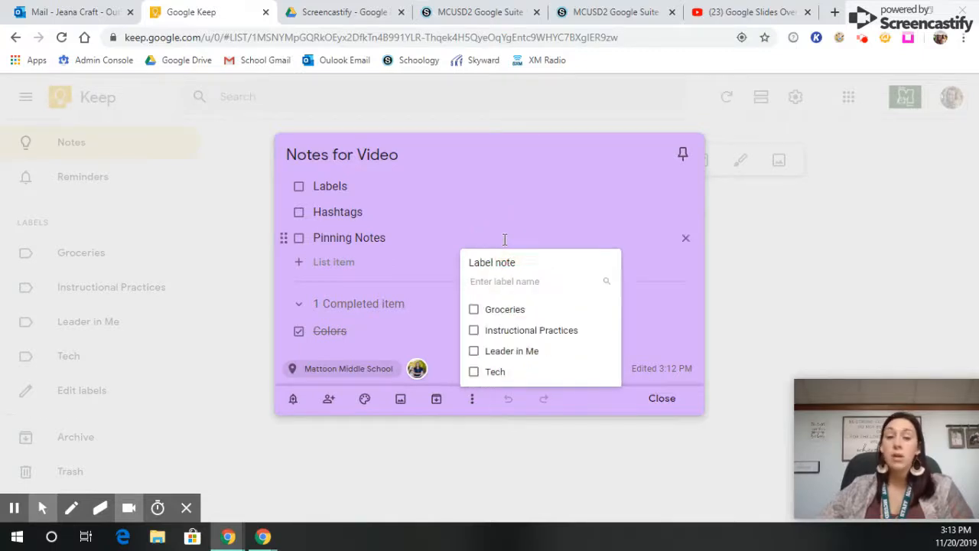
{"action": "left_click", "coordinate": [487, 376]}
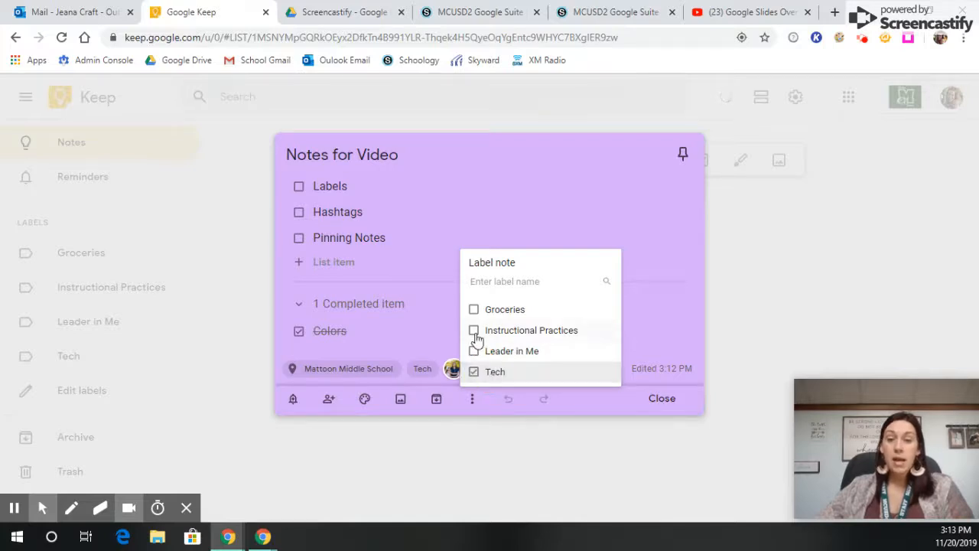
{"action": "left_click", "coordinate": [475, 333]}
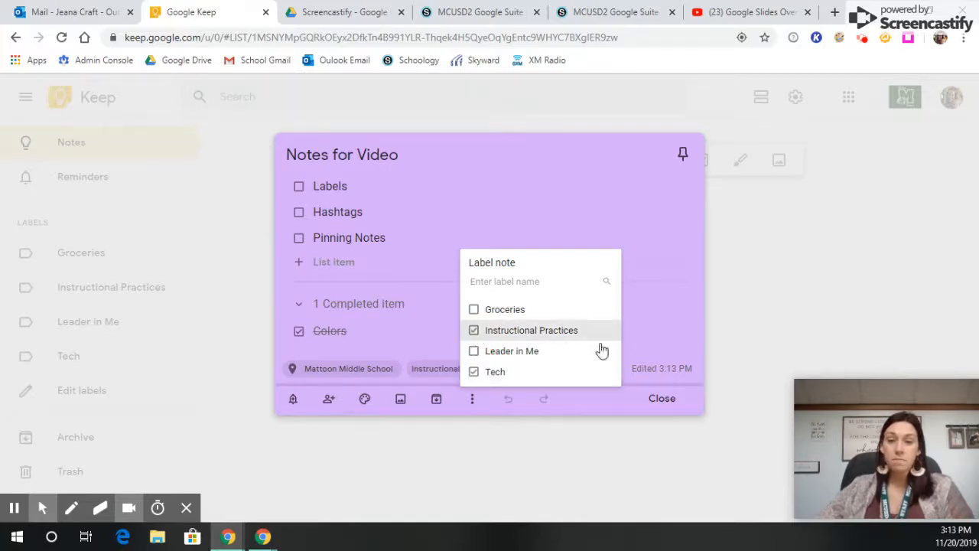
{"action": "left_click", "coordinate": [674, 399]}
{"action": "left_click", "coordinate": [674, 399]}
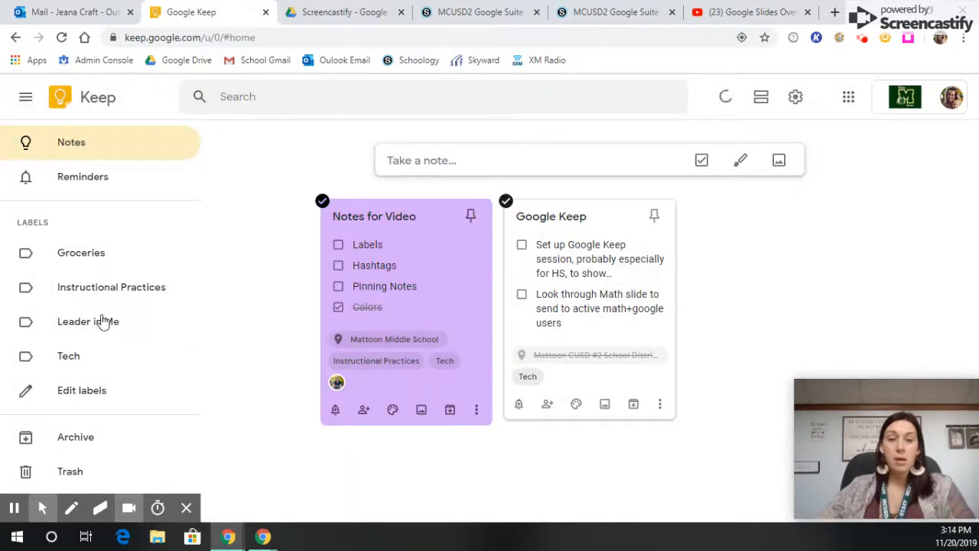
- View the notes filed under the Instructional Practices and Tech labels, ending on Instructional Practices
{"action": "left_click", "coordinate": [99, 289]}
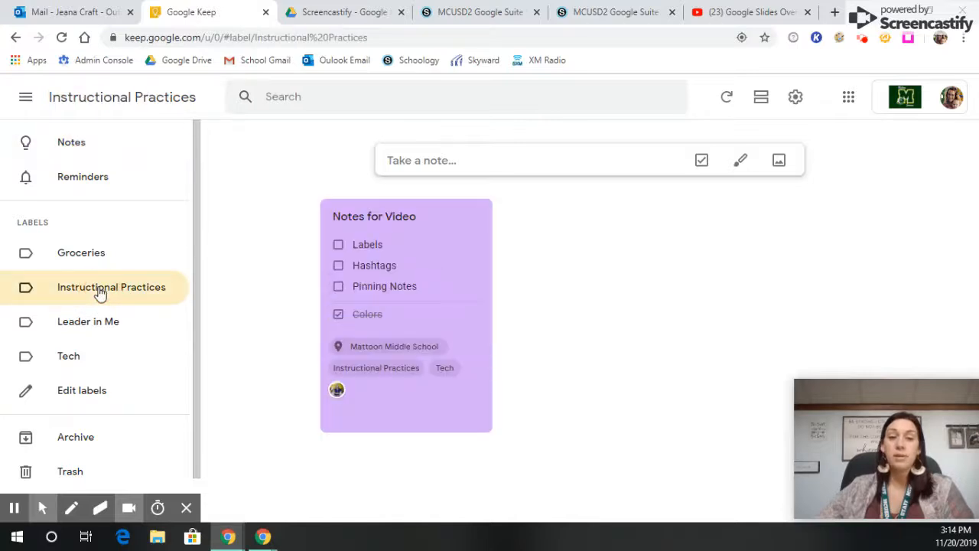
{"action": "right_click", "coordinate": [91, 326]}
{"action": "left_click", "coordinate": [103, 279]}
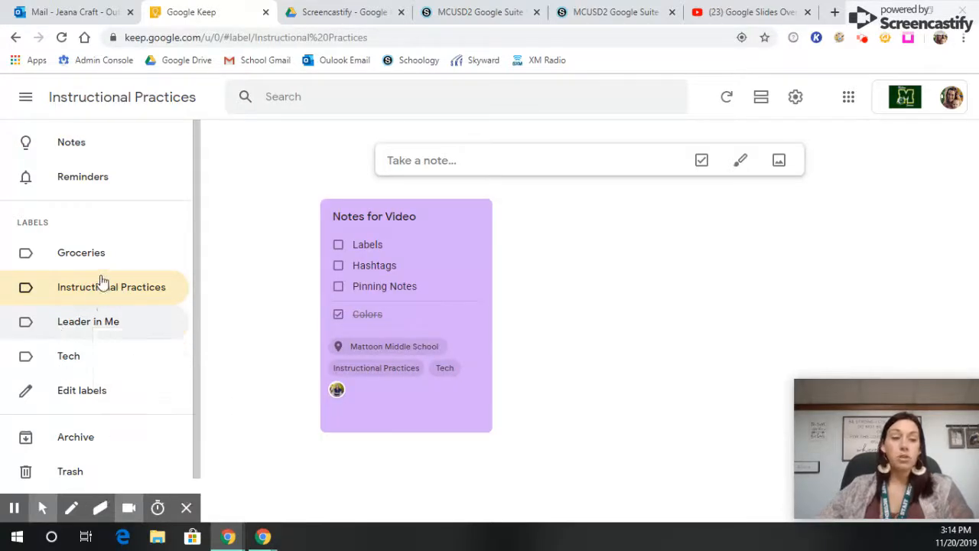
{"action": "left_click", "coordinate": [70, 358]}
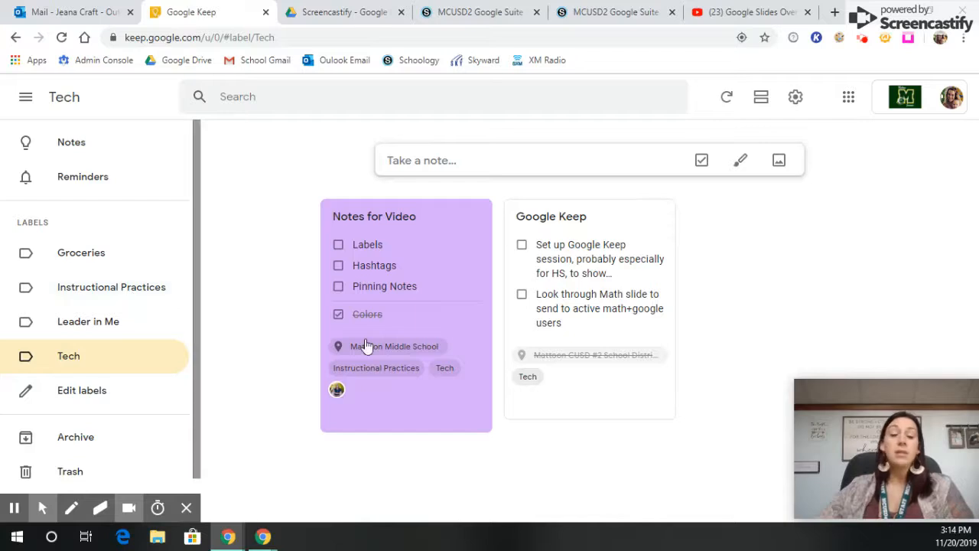
{"action": "left_click", "coordinate": [89, 298]}
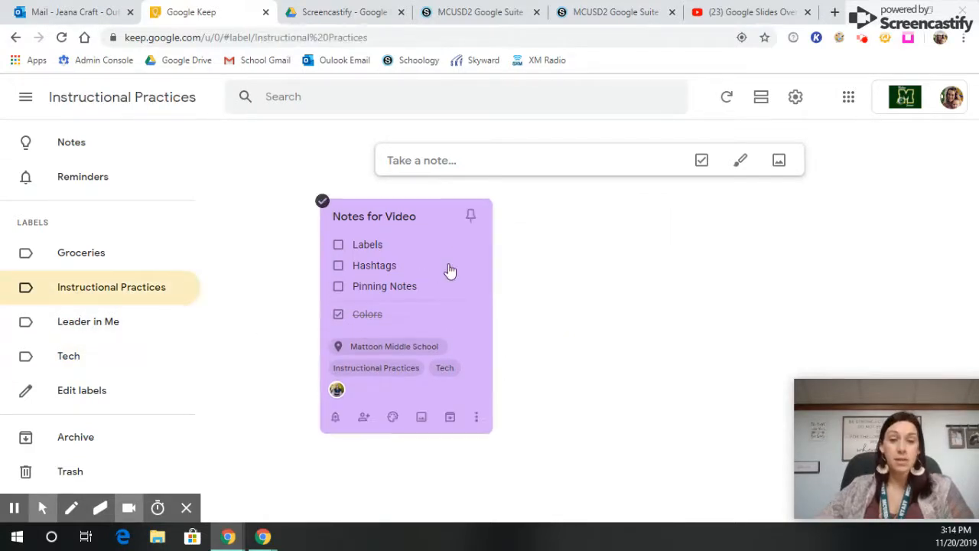
- Delete the Labels item from the Notes for Video note and add a list item that tags it #Leader in Me
{"action": "left_click", "coordinate": [448, 263]}
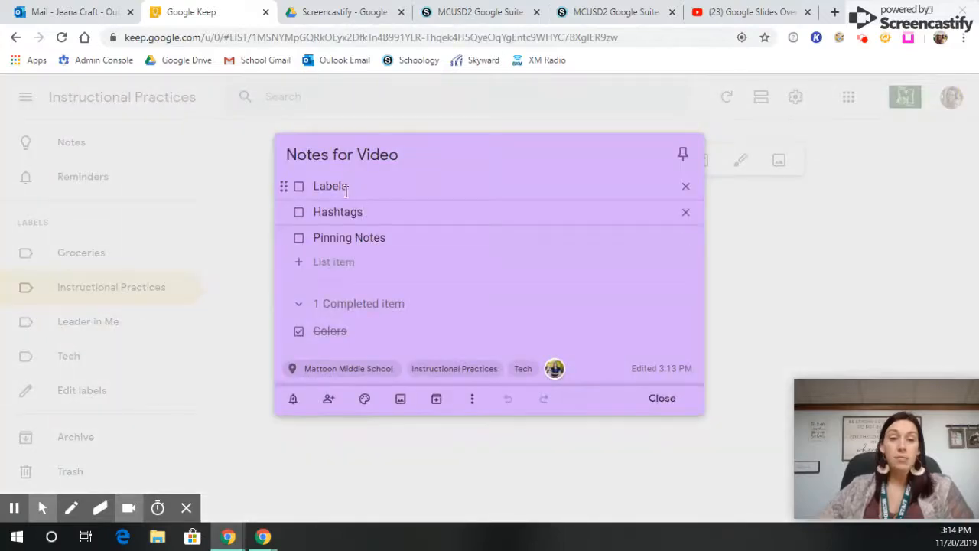
{"action": "left_click", "coordinate": [686, 187]}
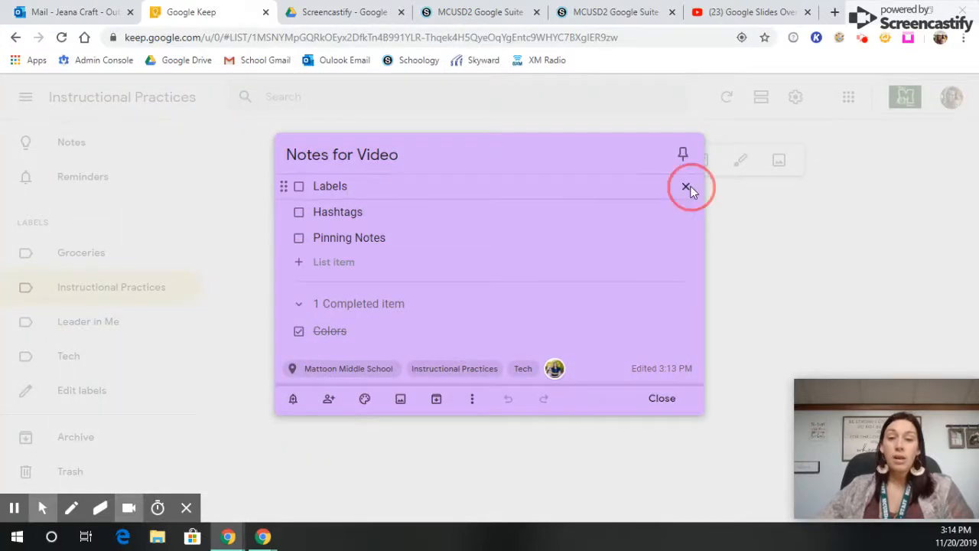
{"action": "left_click", "coordinate": [329, 245]}
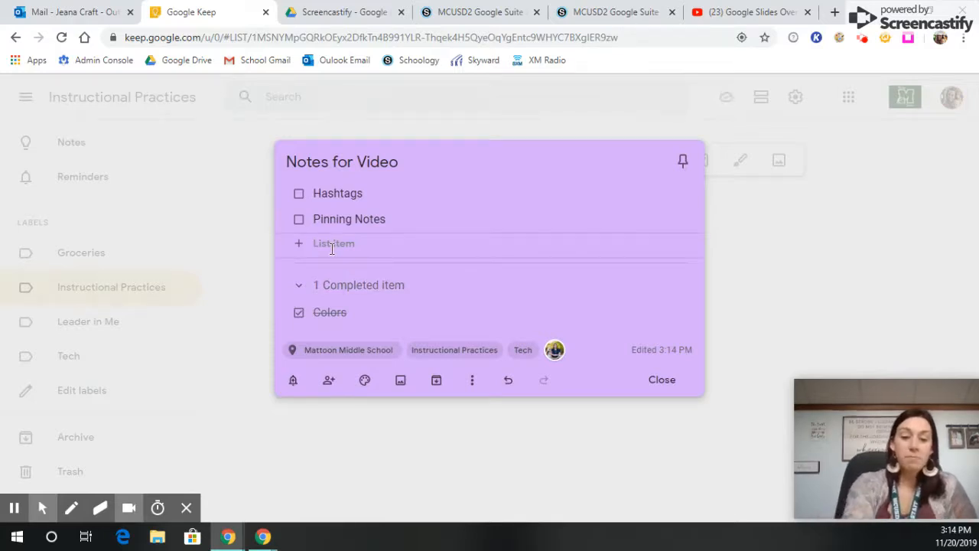
{"action": "type", "text": "#"}
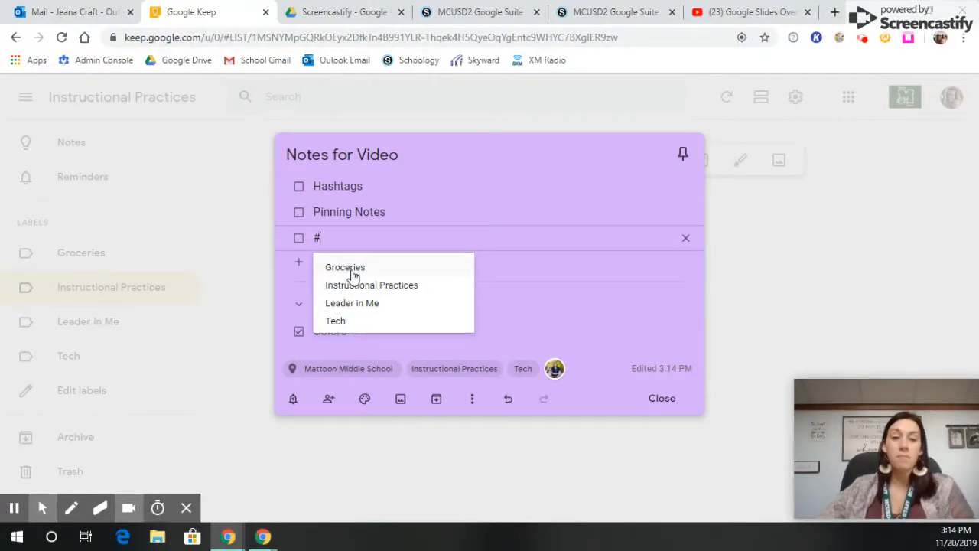
{"action": "left_click", "coordinate": [352, 303]}
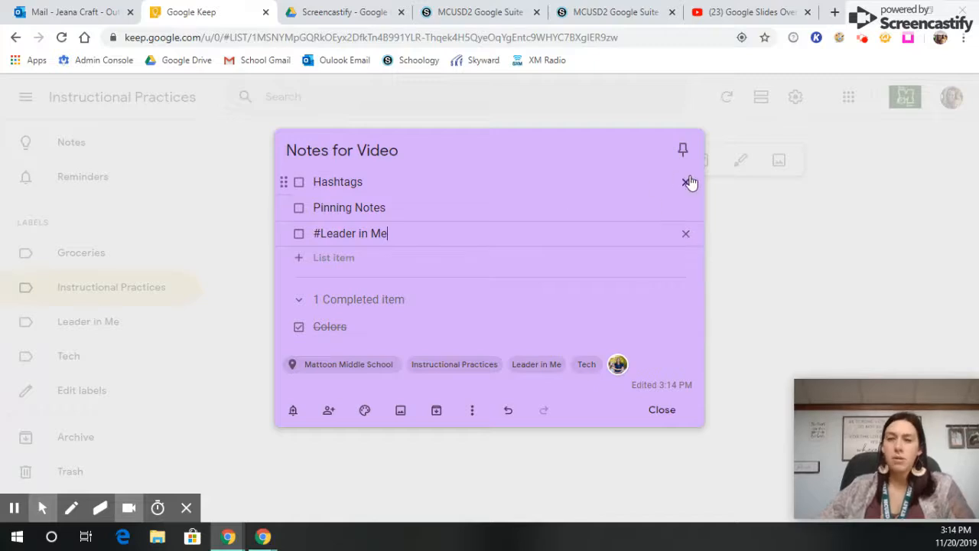
- Delete the Hashtags item and pin the Notes for Video note, unpinning and repinning it once with the note closed
{"action": "left_click", "coordinate": [686, 185]}
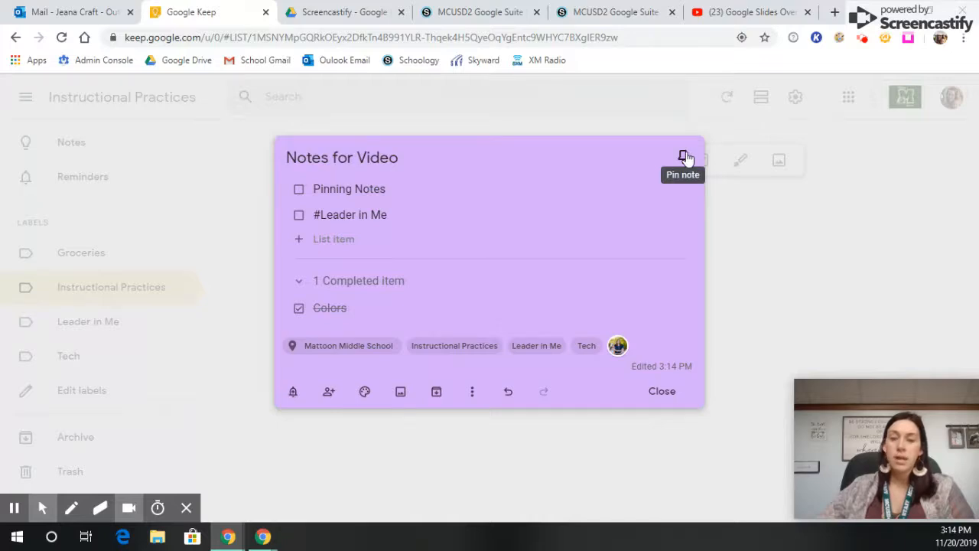
{"action": "left_click", "coordinate": [684, 157]}
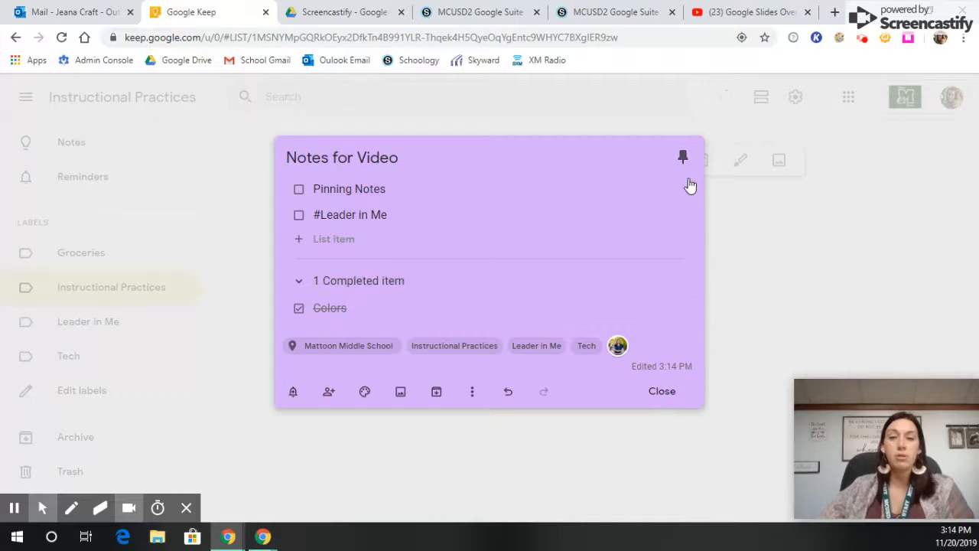
{"action": "key", "text": "Escape"}
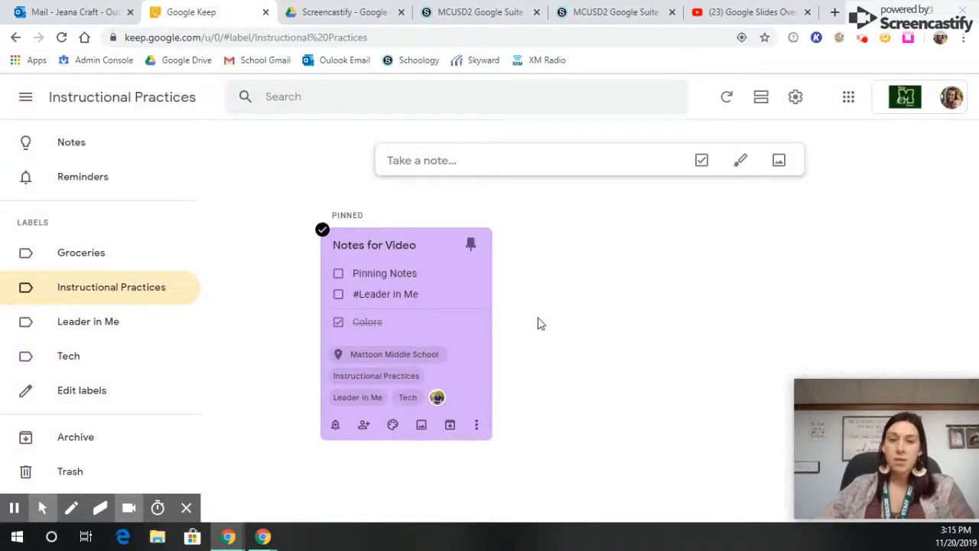
{"action": "left_click", "coordinate": [471, 245]}
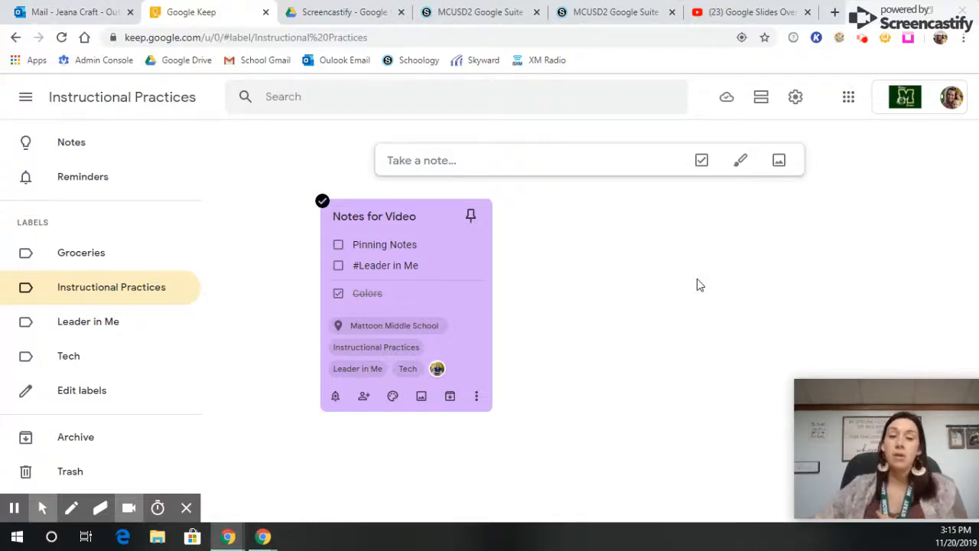
{"action": "left_click", "coordinate": [470, 216]}
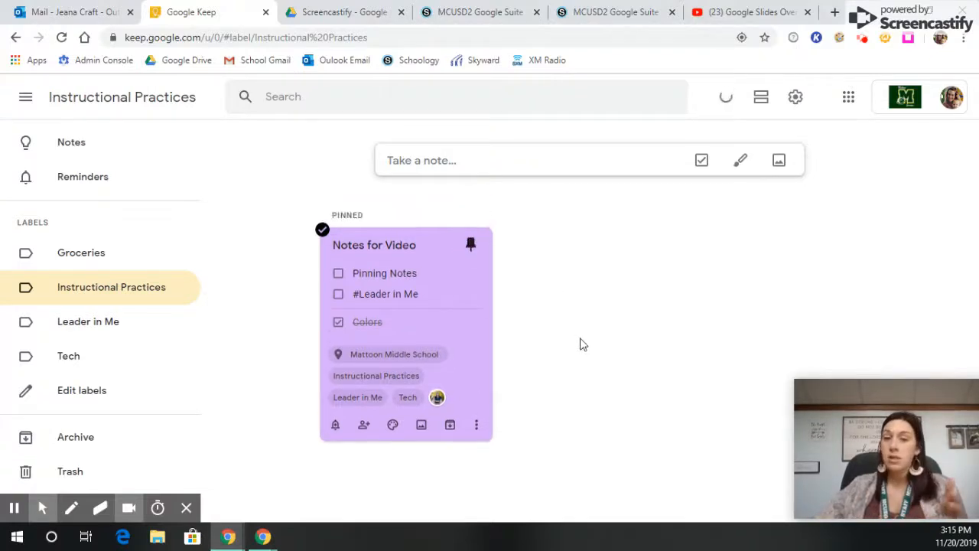